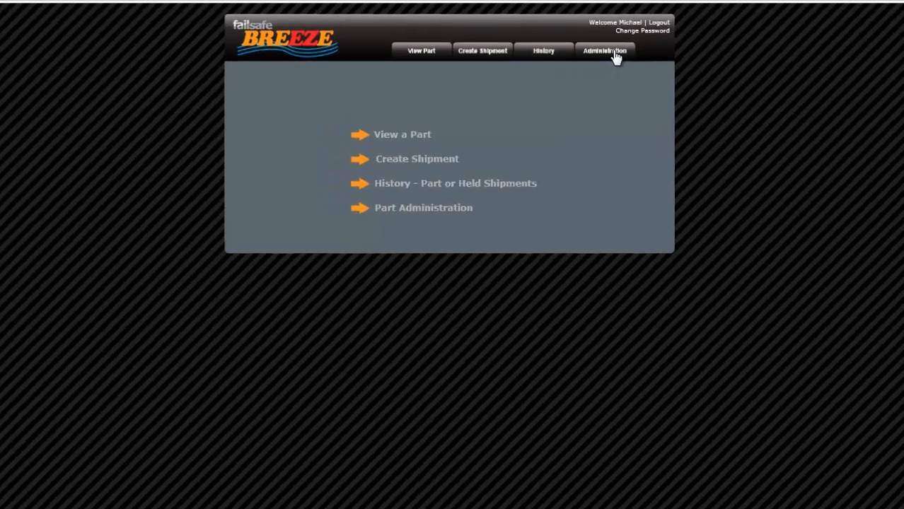
- Start a new packaging record in Administration for company Lindbergh with packing instruction AB4522
{"action": "left_click", "coordinate": [597, 47]}
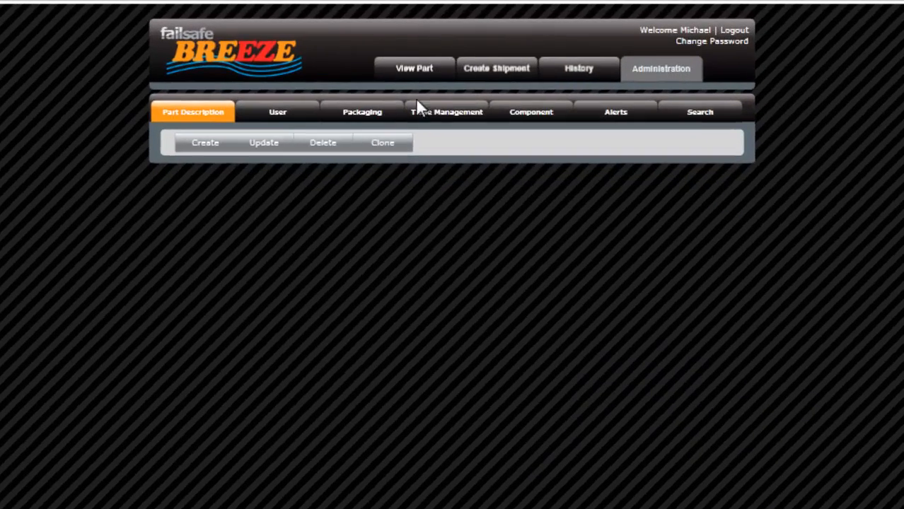
{"action": "left_click", "coordinate": [395, 78]}
{"action": "left_click", "coordinate": [197, 138]}
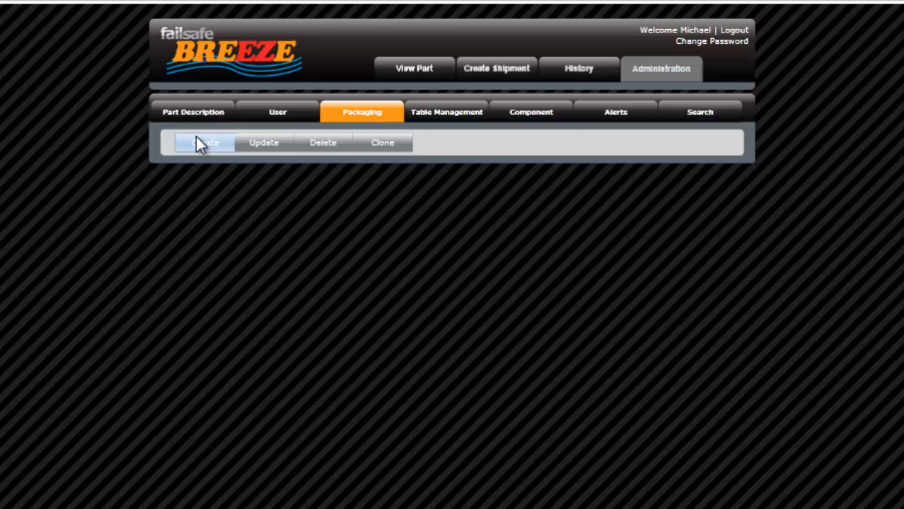
{"action": "left_click", "coordinate": [290, 173]}
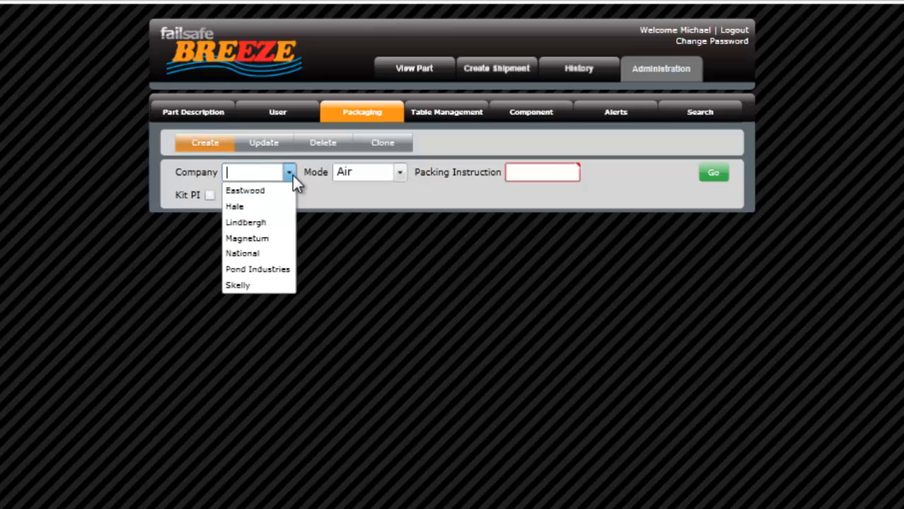
{"action": "left_click", "coordinate": [259, 224]}
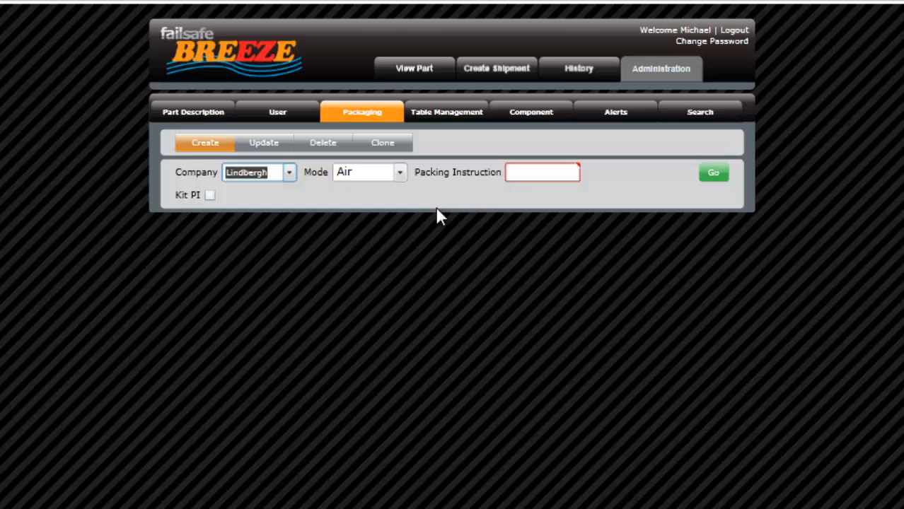
{"action": "left_click", "coordinate": [545, 176]}
{"action": "type", "text": "AB"}
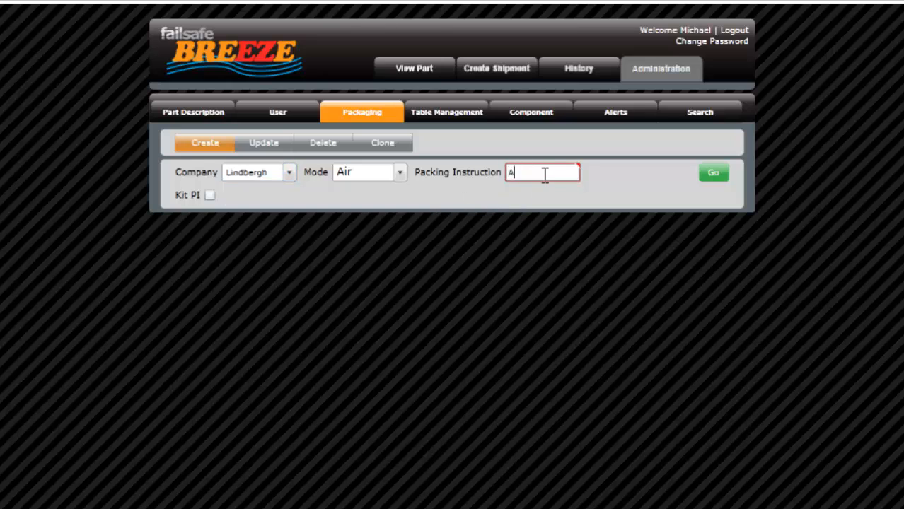
{"action": "type", "text": "4589"}
{"action": "left_click", "coordinate": [714, 169]}
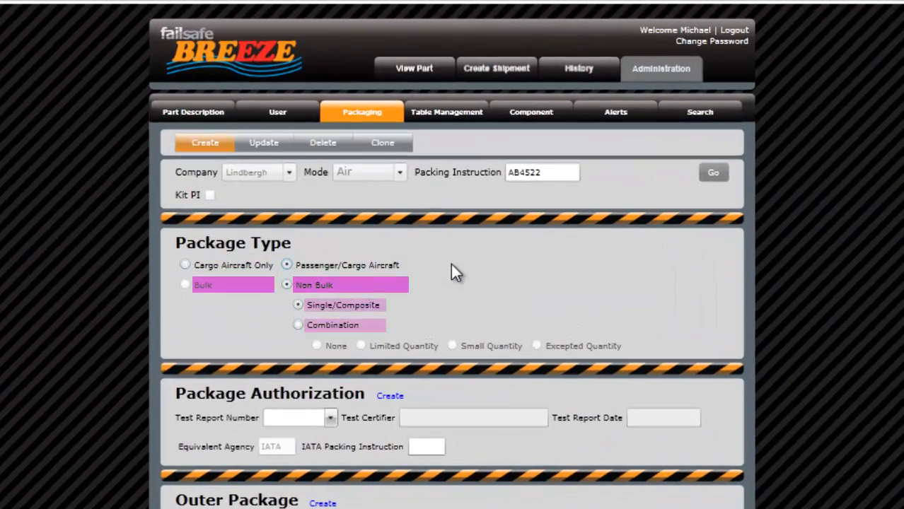
- Set the package type to Combination and authorize it with test report 4459020 and IATA packing instruction 200
{"action": "left_click", "coordinate": [301, 326]}
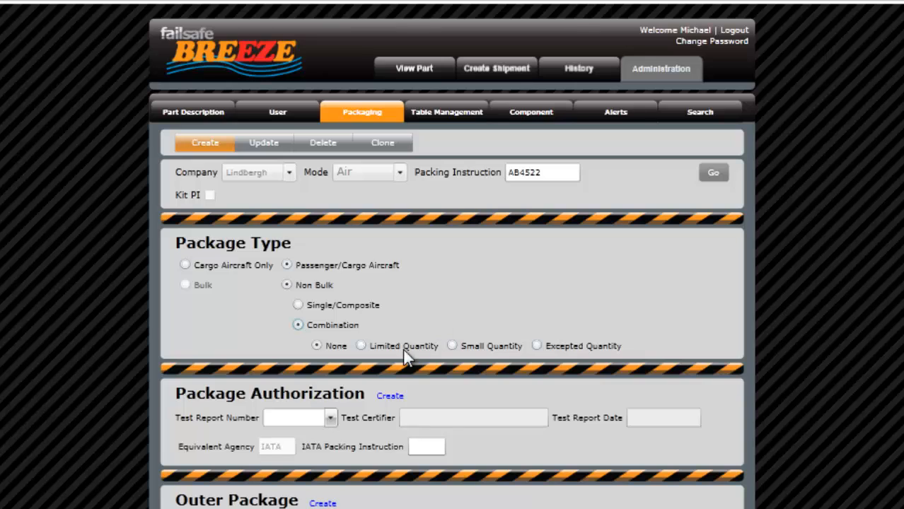
{"action": "left_click", "coordinate": [331, 419]}
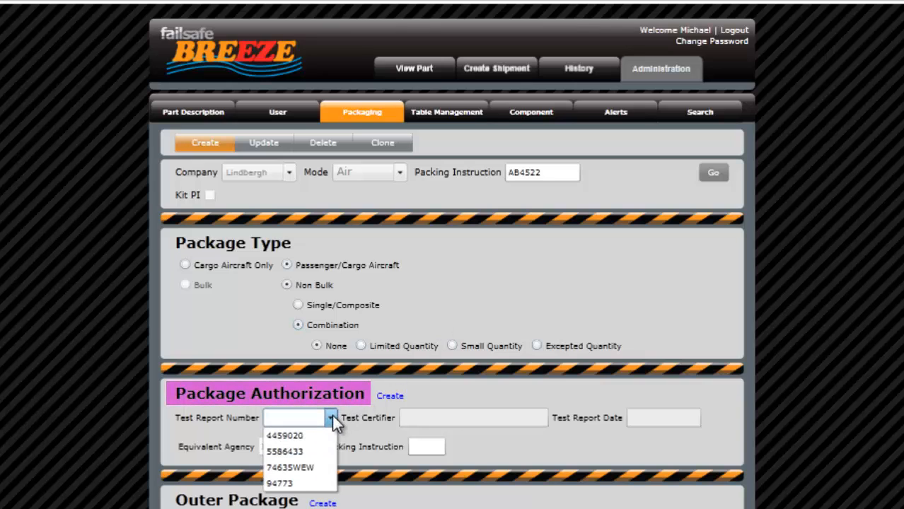
{"action": "left_click", "coordinate": [312, 434]}
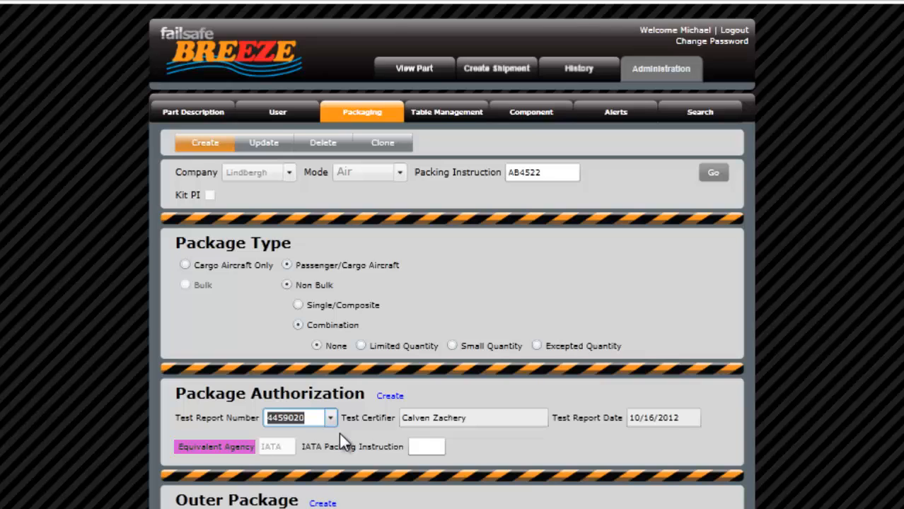
{"action": "left_click", "coordinate": [433, 446]}
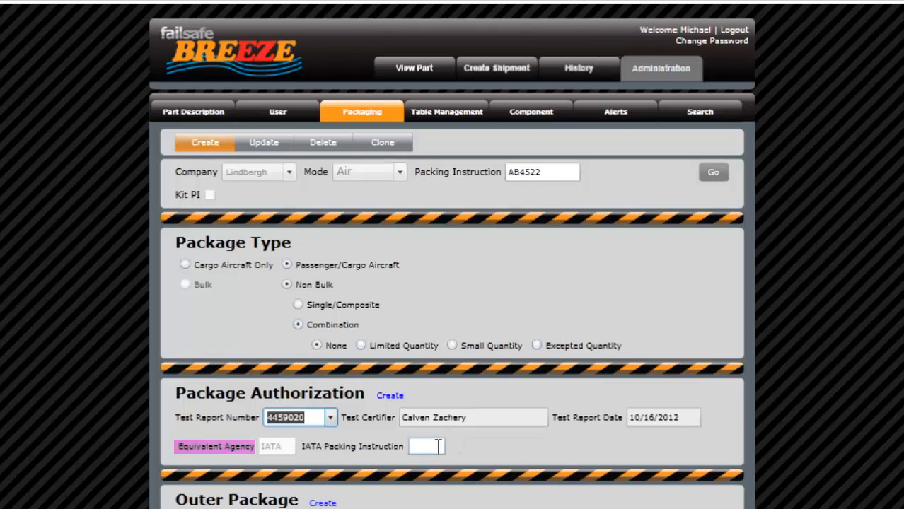
{"action": "type", "text": "200"}
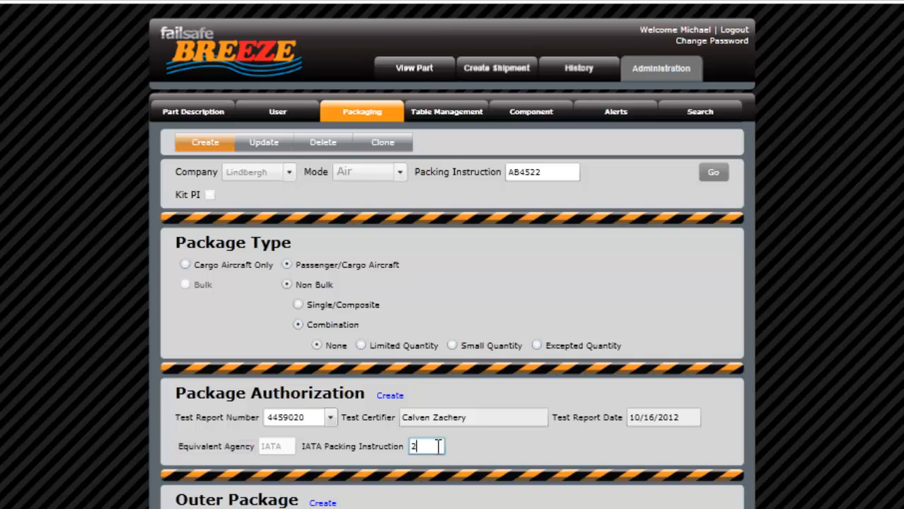
{"action": "left_click", "coordinate": [486, 447]}
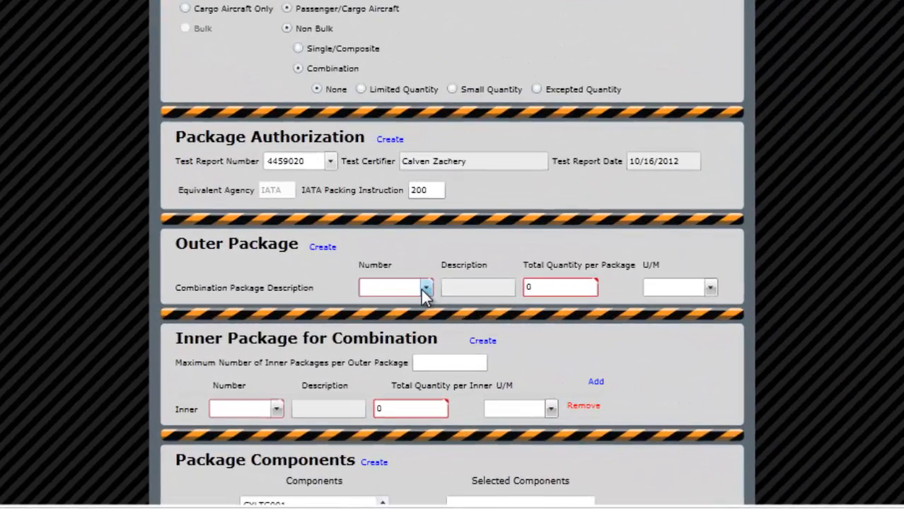
- Define the outer package as OP1 with a total quantity of 10 liters (L) per package
{"action": "left_click", "coordinate": [426, 288]}
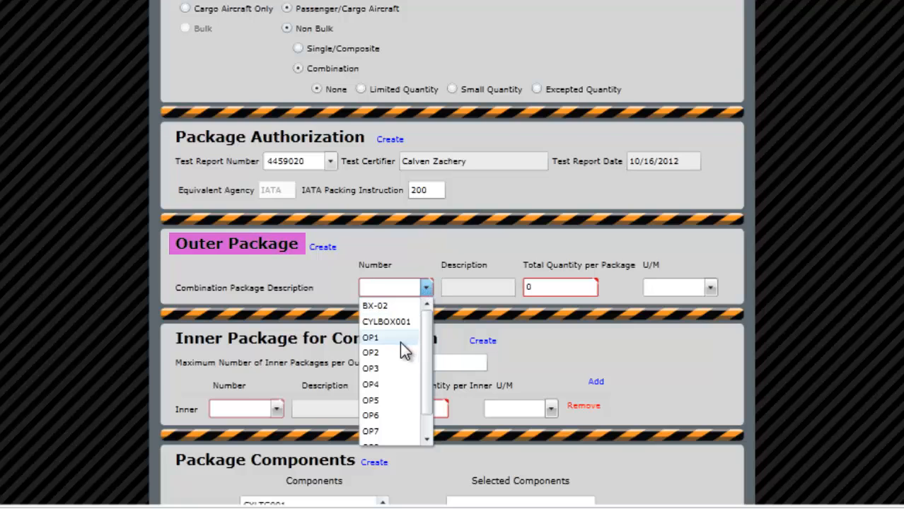
{"action": "left_click", "coordinate": [401, 342]}
{"action": "left_click", "coordinate": [557, 287]}
{"action": "key", "text": "BackSpace"}
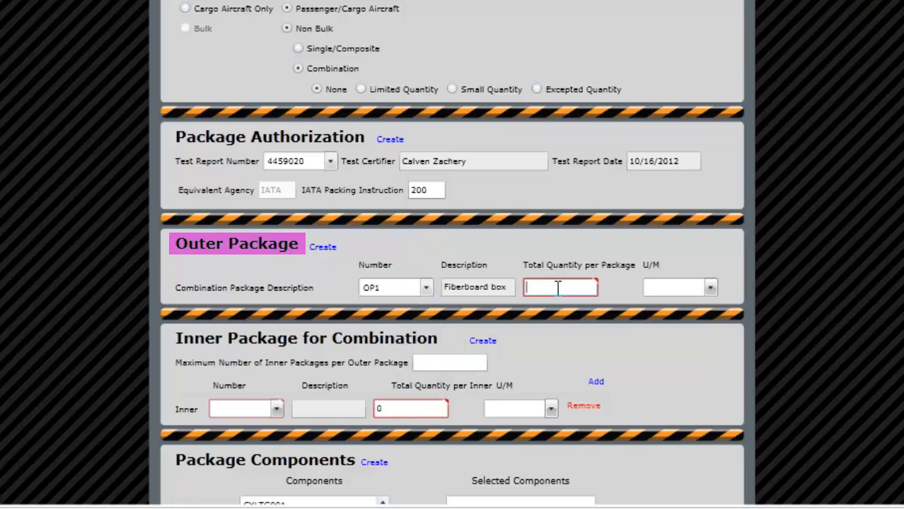
{"action": "type", "text": "10"}
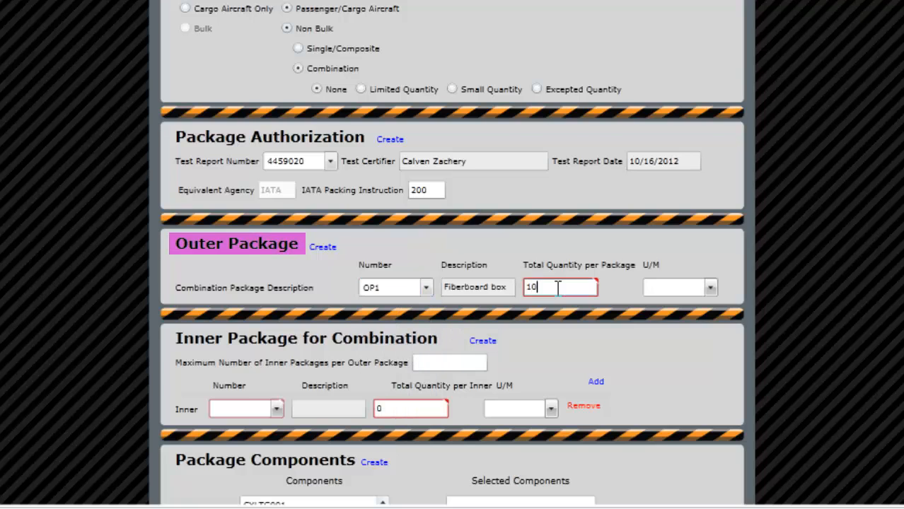
{"action": "left_click", "coordinate": [690, 287]}
{"action": "left_click", "coordinate": [676, 353]}
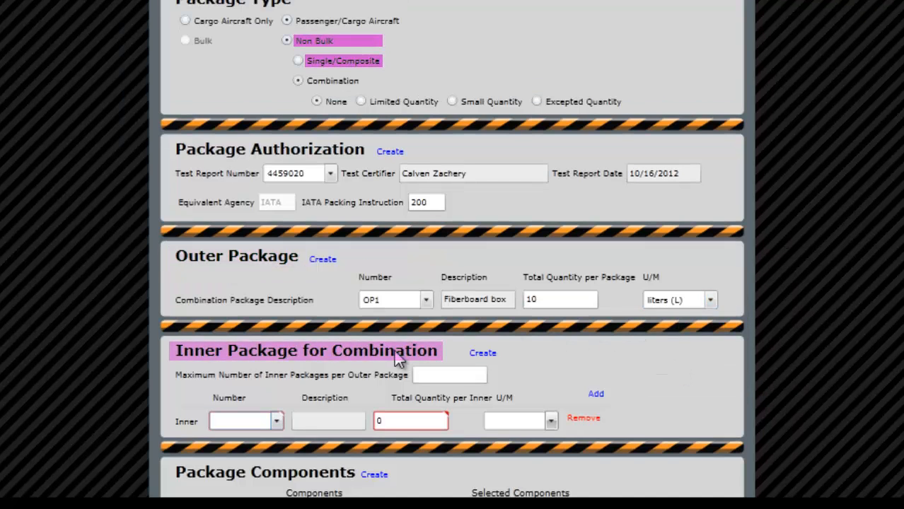
- Choose inner package 223003-23 and allow a maximum of 2 inner packages per outer package
{"action": "left_click", "coordinate": [276, 423]}
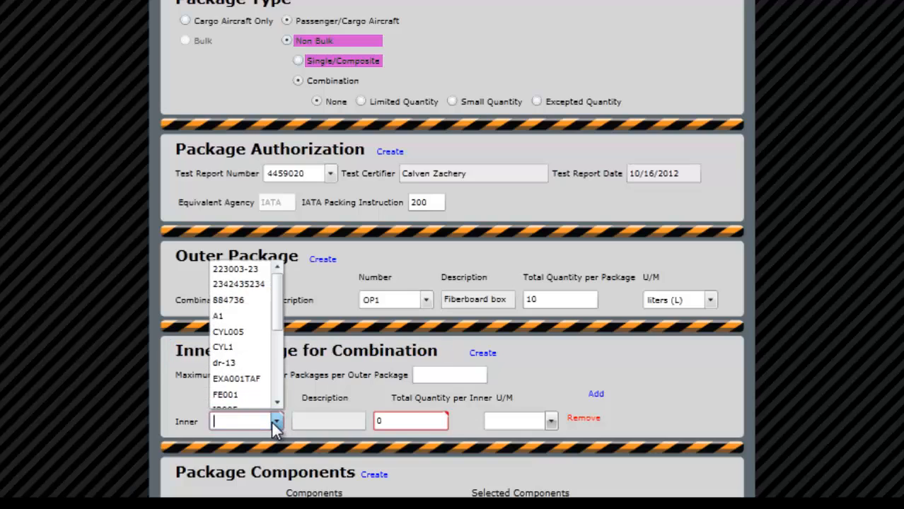
{"action": "left_click", "coordinate": [236, 269]}
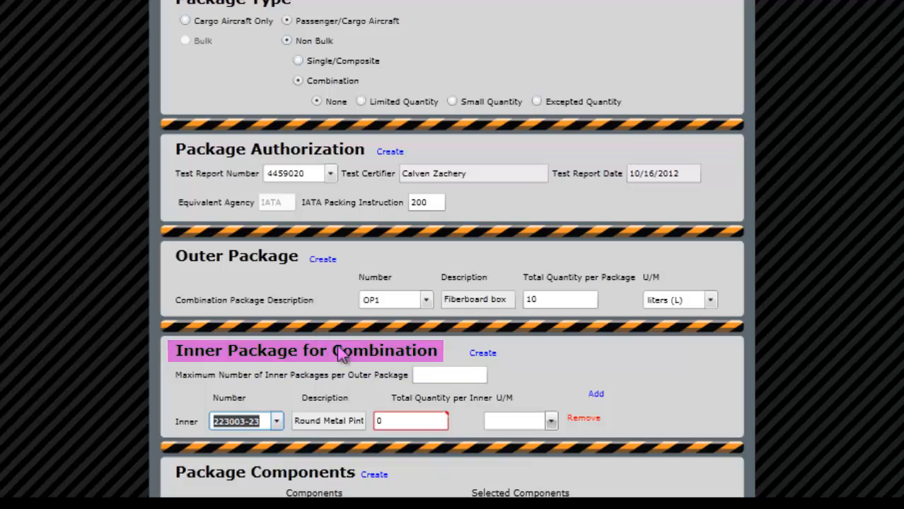
{"action": "left_click", "coordinate": [447, 373]}
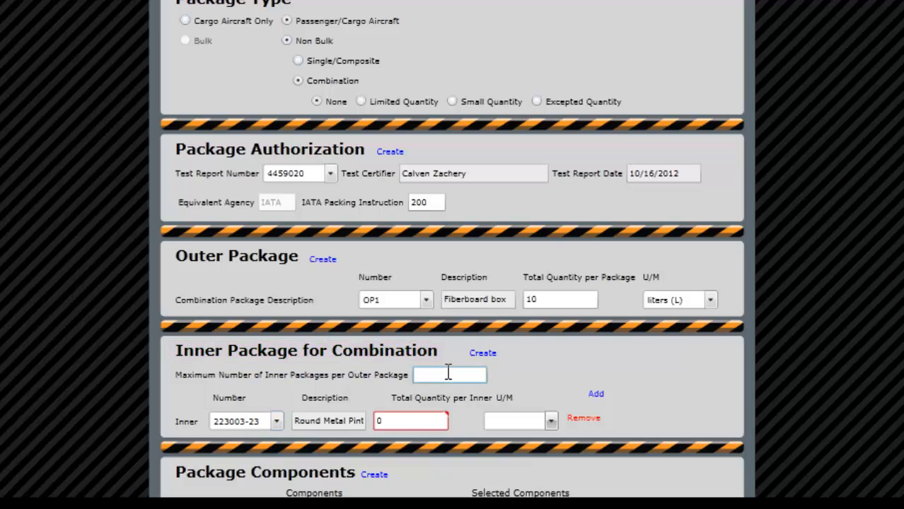
{"action": "type", "text": "2"}
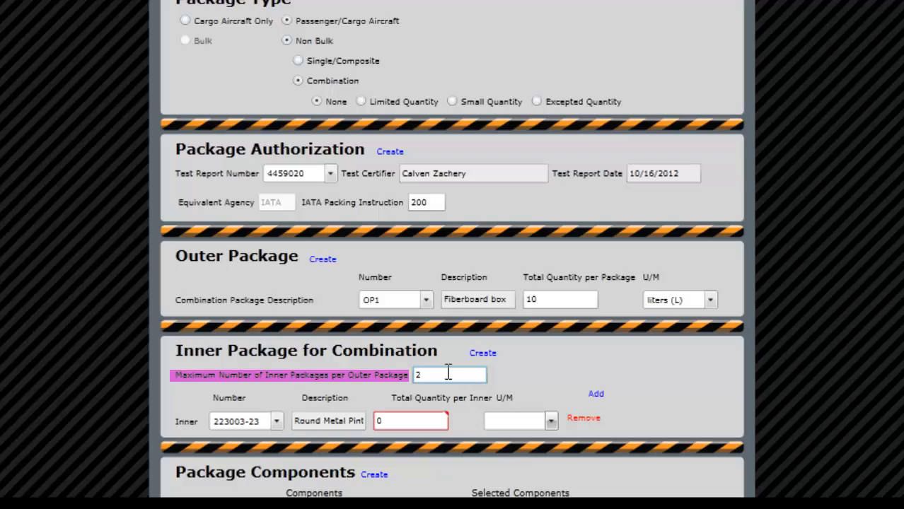
- Set the total quantity per inner package to 5 liters (L)
{"action": "left_click", "coordinate": [399, 422]}
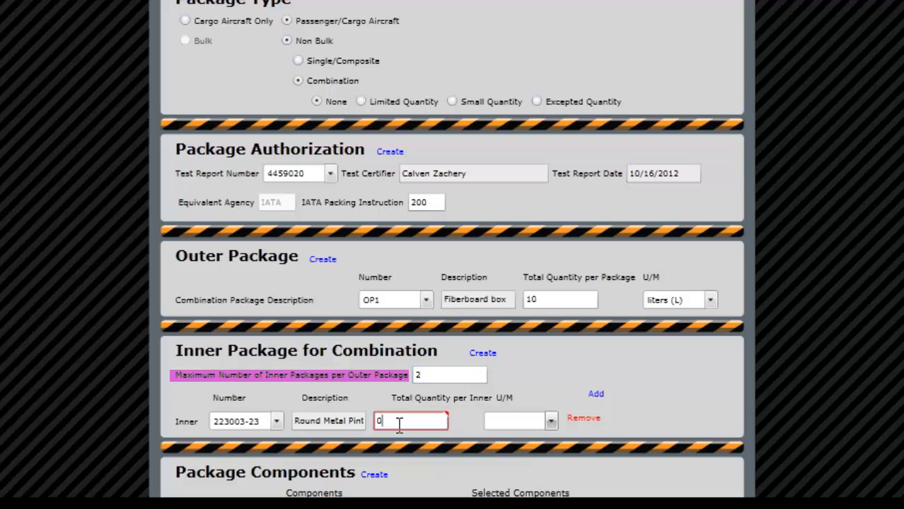
{"action": "key", "text": "BackSpace"}
{"action": "type", "text": "5"}
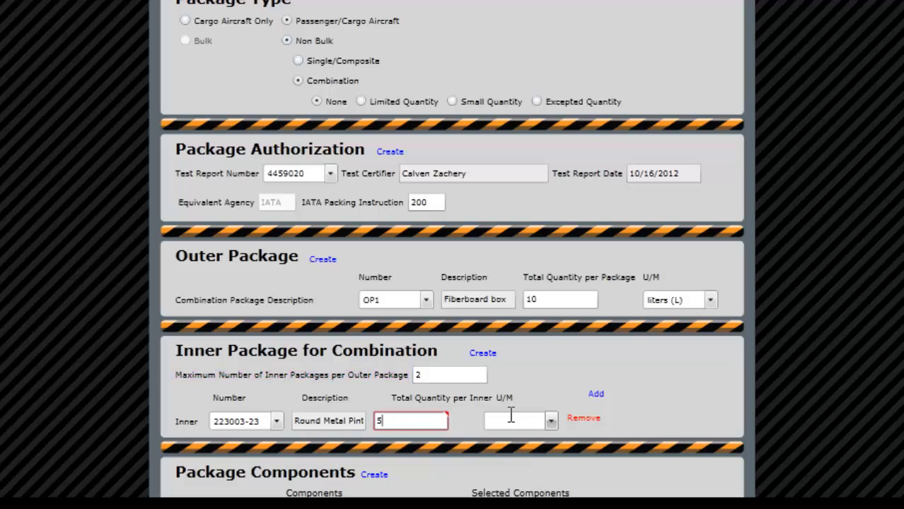
{"action": "left_click", "coordinate": [550, 422]}
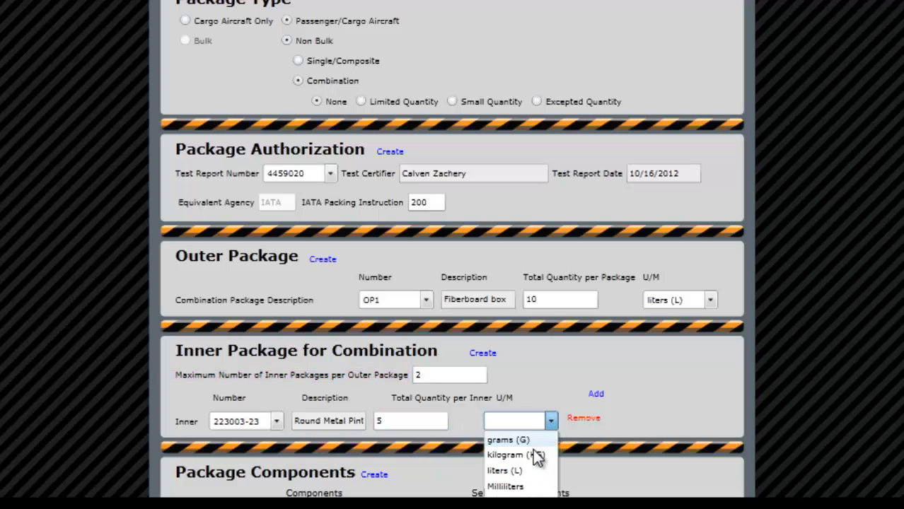
{"action": "left_click", "coordinate": [532, 473]}
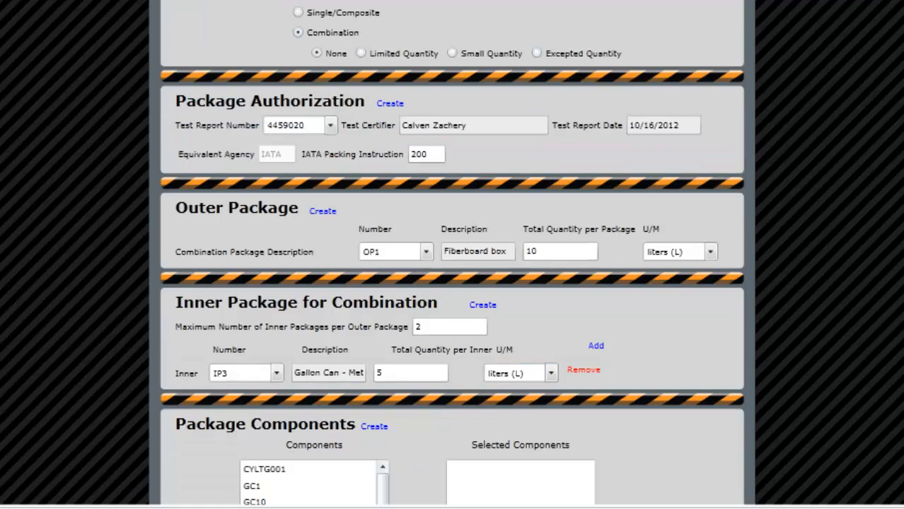
- Add components GC1, GC4, GC5 and GC7 to the selected package components
{"action": "scroll", "coordinate": [453, 283], "scroll_direction": "down", "scroll_amount": 4}
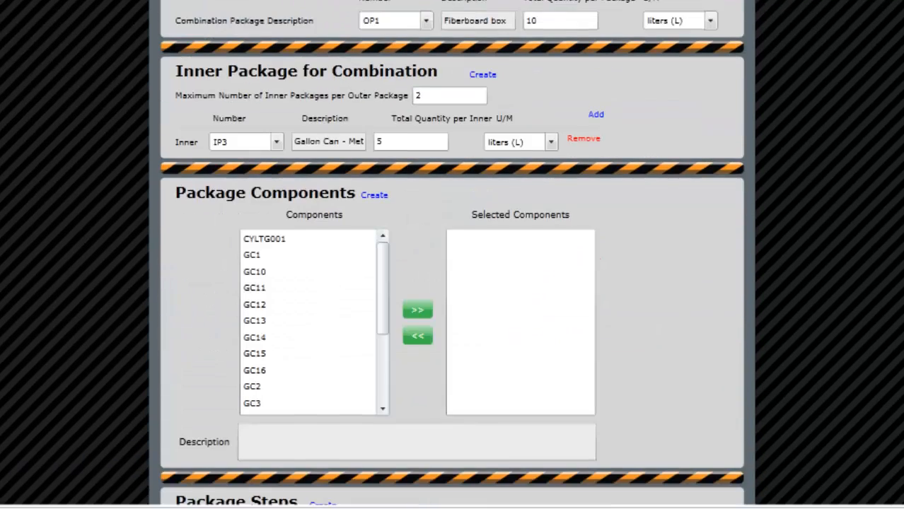
{"action": "scroll", "coordinate": [879, 258], "scroll_direction": "down", "scroll_amount": 1}
{"action": "left_click", "coordinate": [252, 212]}
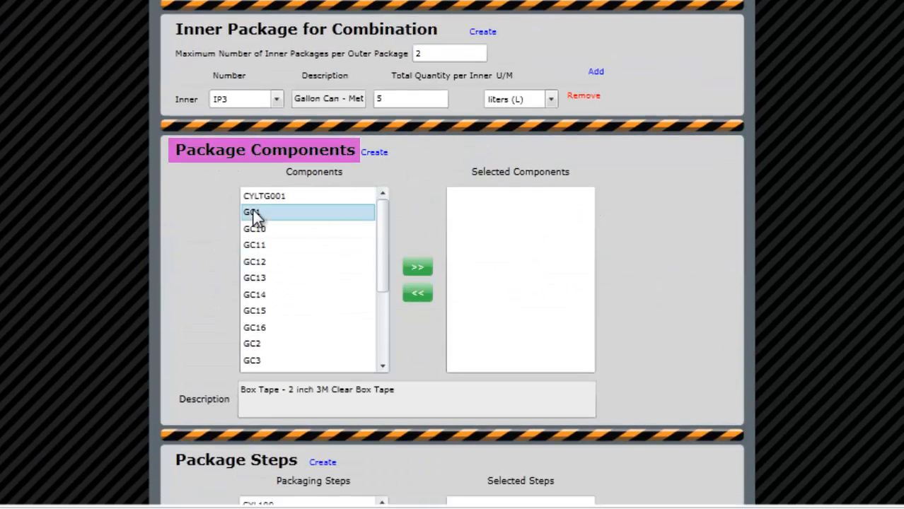
{"action": "left_click", "coordinate": [413, 269]}
{"action": "left_click", "coordinate": [295, 361]}
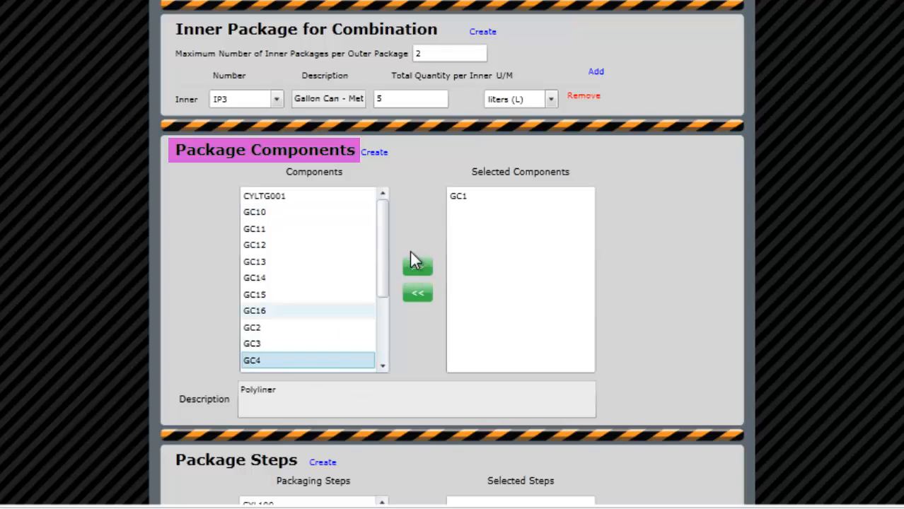
{"action": "left_click", "coordinate": [416, 266]}
{"action": "left_click", "coordinate": [320, 360]}
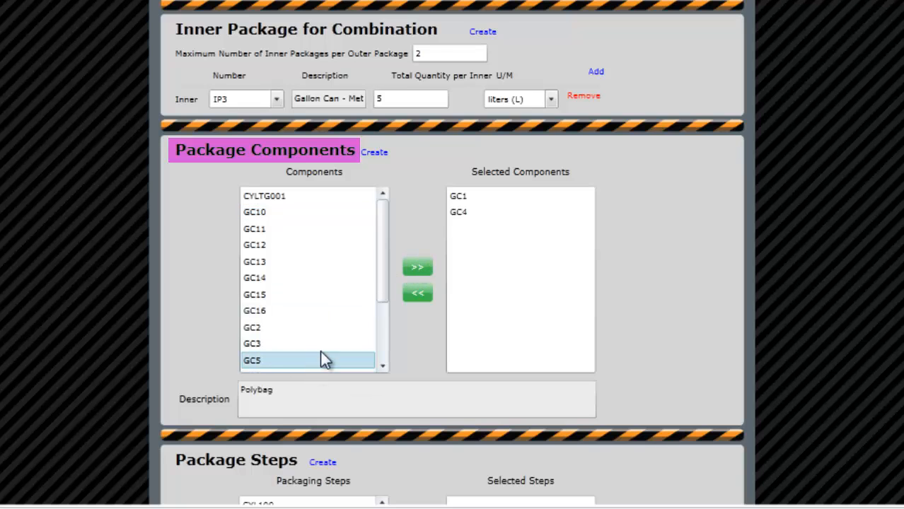
{"action": "left_click", "coordinate": [417, 266]}
{"action": "scroll", "coordinate": [340, 315], "scroll_direction": "down", "scroll_amount": 2}
{"action": "left_click", "coordinate": [324, 311]}
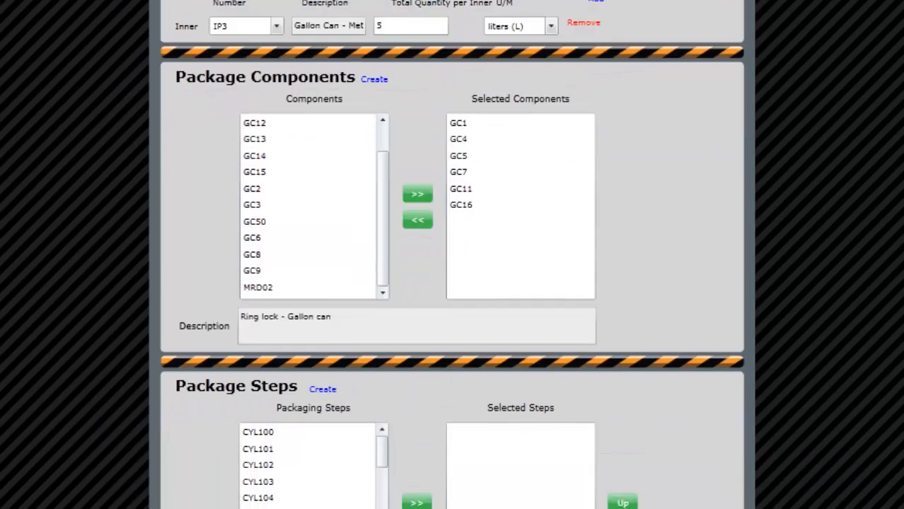
- Add packaging steps PS1, PS2, PS3 and PS4, in that order, to the selected package steps
{"action": "scroll", "coordinate": [453, 283], "scroll_direction": "down", "scroll_amount": 3}
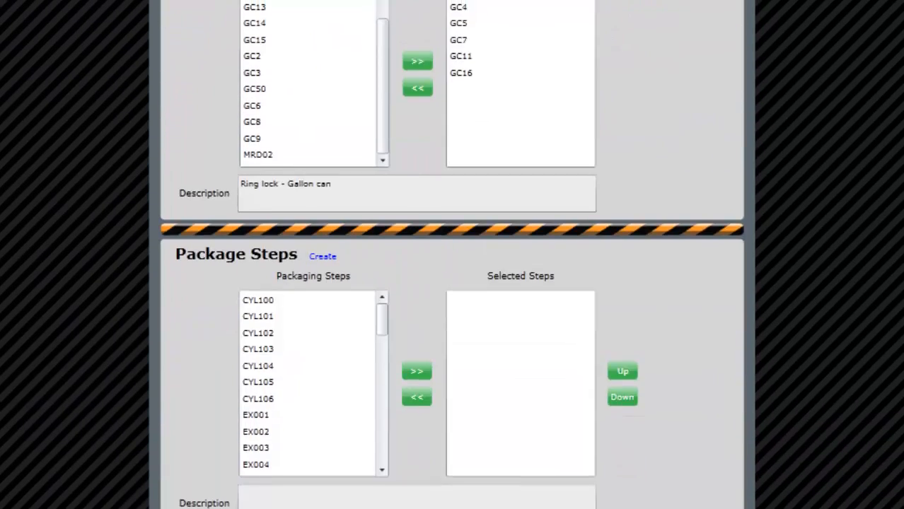
{"action": "scroll", "coordinate": [380, 178], "scroll_direction": "down", "scroll_amount": 6}
{"action": "left_click", "coordinate": [334, 179]}
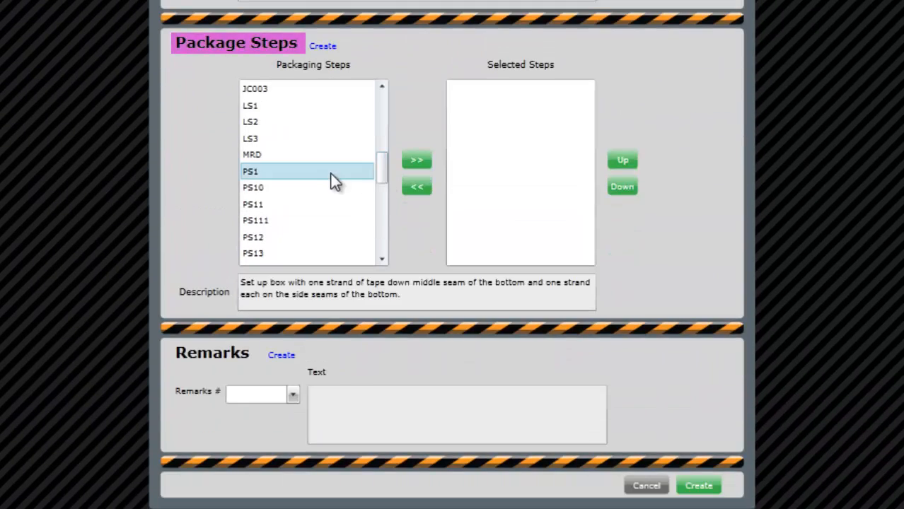
{"action": "left_click", "coordinate": [416, 161]}
{"action": "scroll", "coordinate": [345, 190], "scroll_direction": "down", "scroll_amount": 3}
{"action": "left_click", "coordinate": [345, 188]}
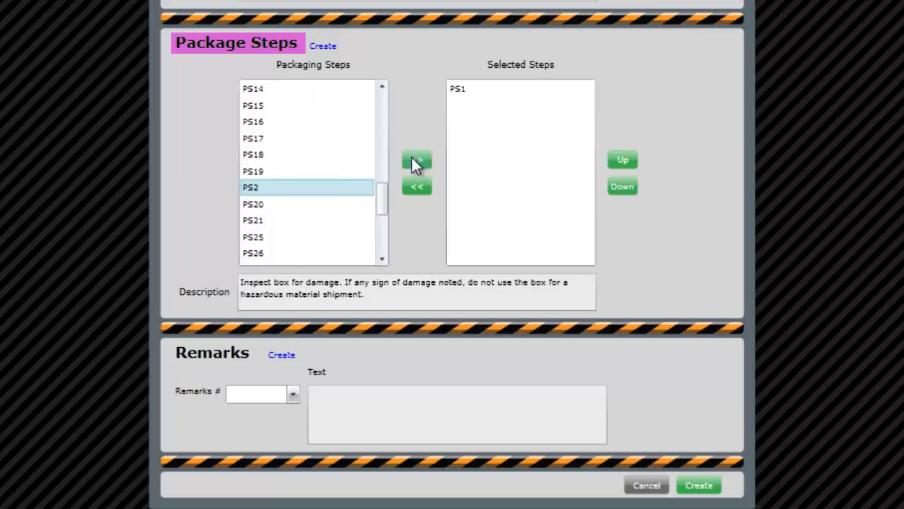
{"action": "left_click", "coordinate": [416, 161]}
{"action": "scroll", "coordinate": [368, 191], "scroll_direction": "down", "scroll_amount": 2}
{"action": "left_click", "coordinate": [359, 204]}
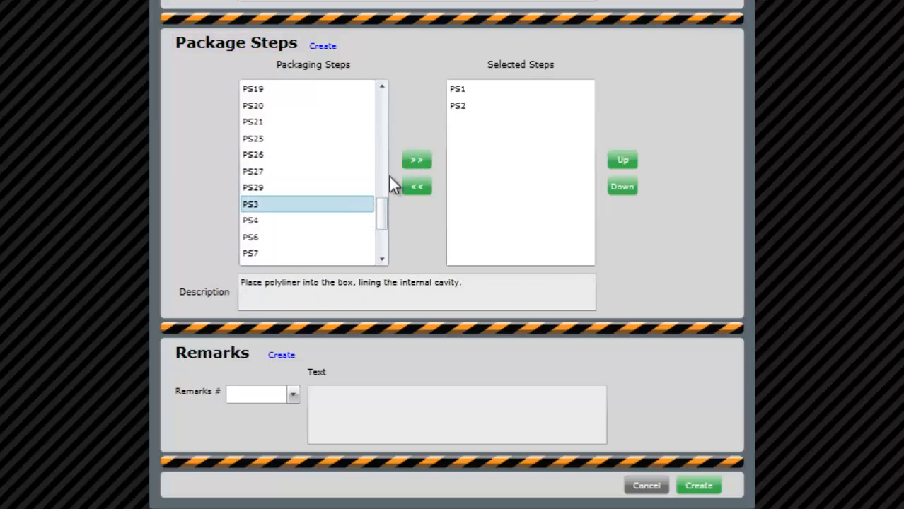
{"action": "left_click", "coordinate": [416, 162]}
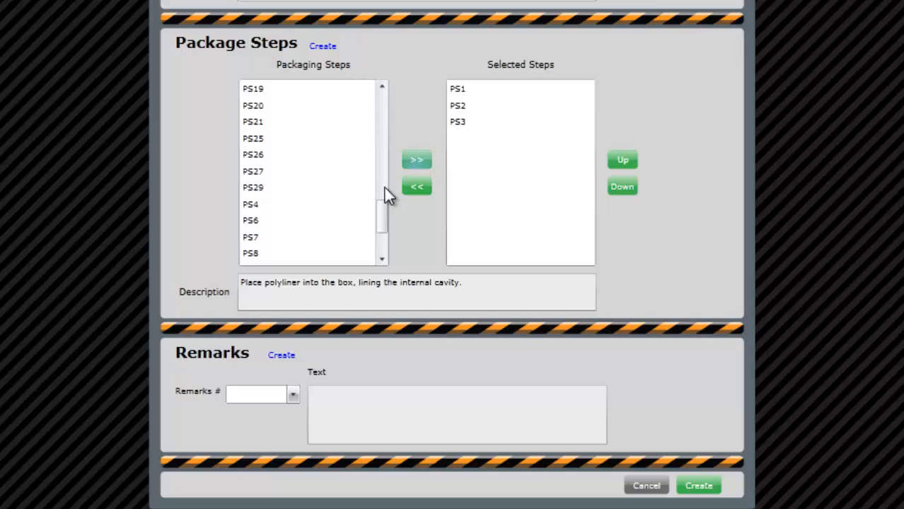
{"action": "left_click", "coordinate": [349, 202]}
{"action": "left_click", "coordinate": [416, 162]}
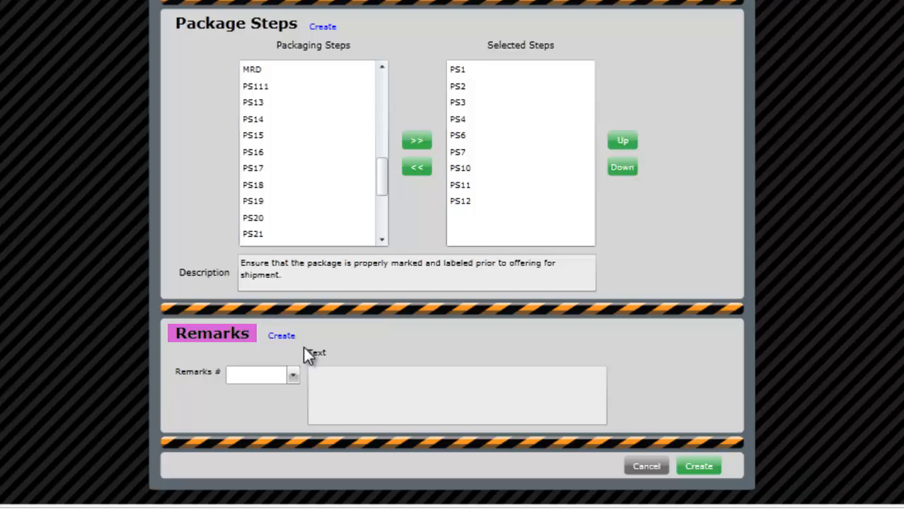
- Create a new remark numbered 12 with the text "Do not ship to the South American facilities."
{"action": "left_click", "coordinate": [295, 376]}
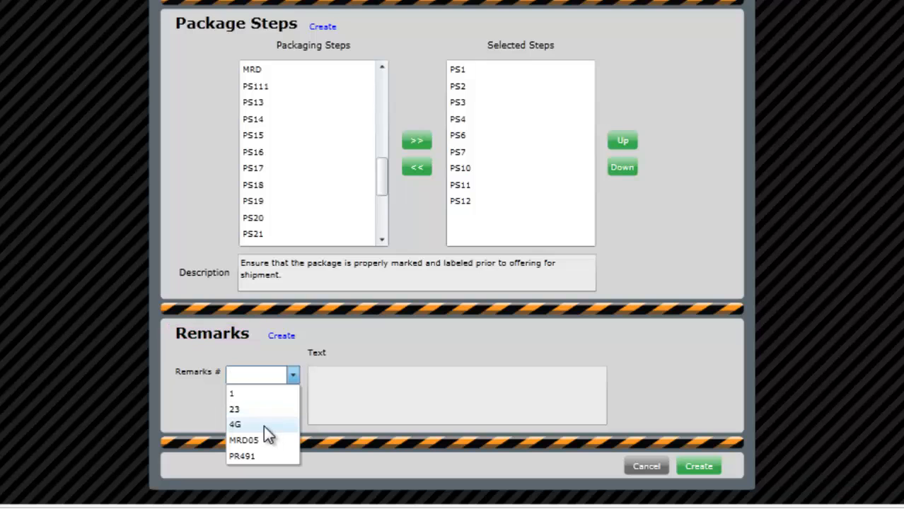
{"action": "left_click", "coordinate": [288, 363]}
{"action": "left_click", "coordinate": [281, 337]}
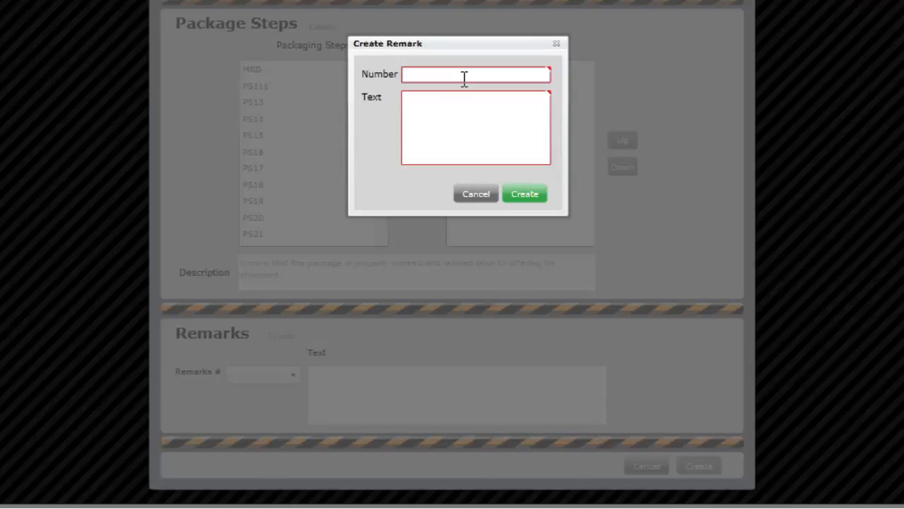
{"action": "type", "text": "12"}
{"action": "left_click", "coordinate": [455, 100]}
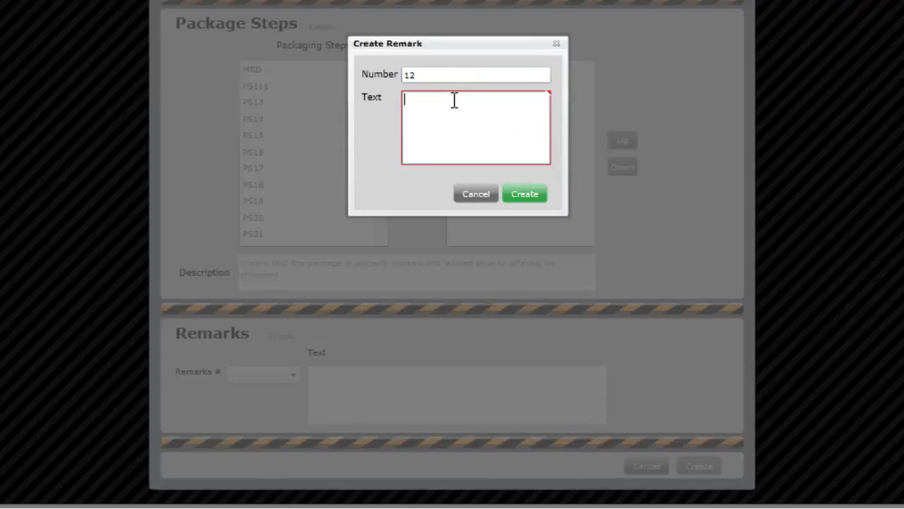
{"action": "type", "text": "Do not ship to the South American facilities."}
{"action": "left_click", "coordinate": [524, 191]}
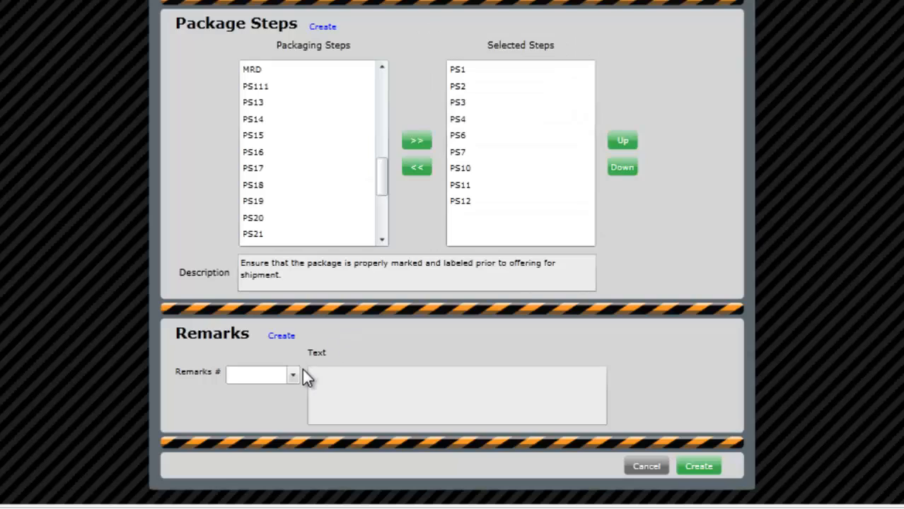
- Assign remark 12 to the packing instruction and create the instruction
{"action": "left_click", "coordinate": [300, 373]}
{"action": "left_click", "coordinate": [271, 409]}
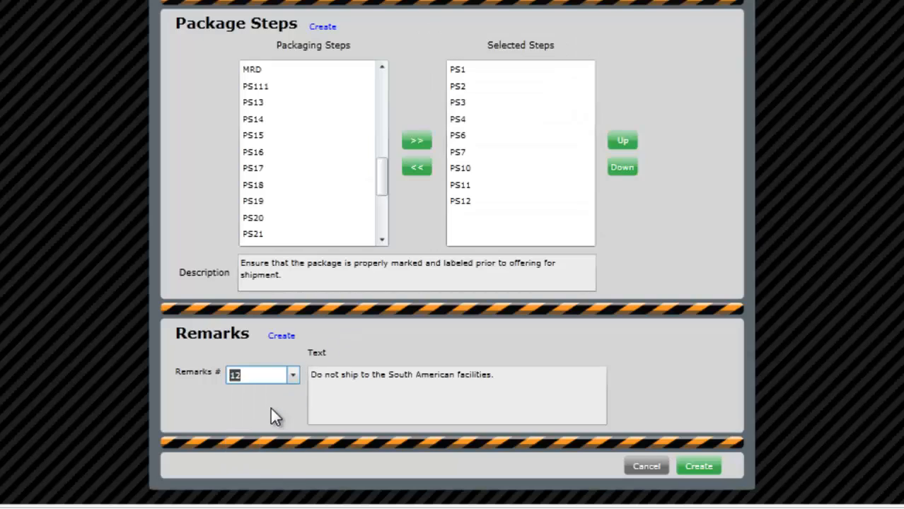
{"action": "left_click", "coordinate": [709, 467]}
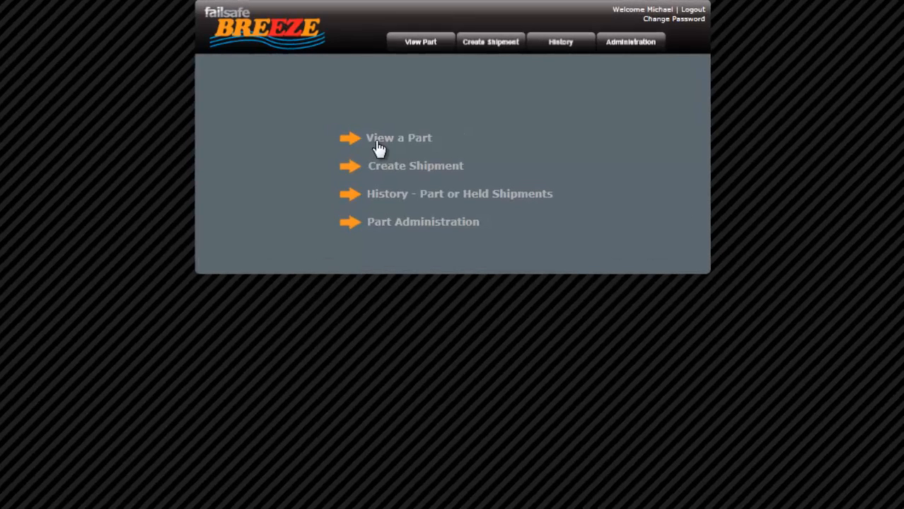
- View Lindbergh part C3003P in Air mode and examine its detailed passenger/cargo packaging instructions through the assembly steps and remarks
{"action": "left_click", "coordinate": [379, 142]}
{"action": "left_click", "coordinate": [673, 83]}
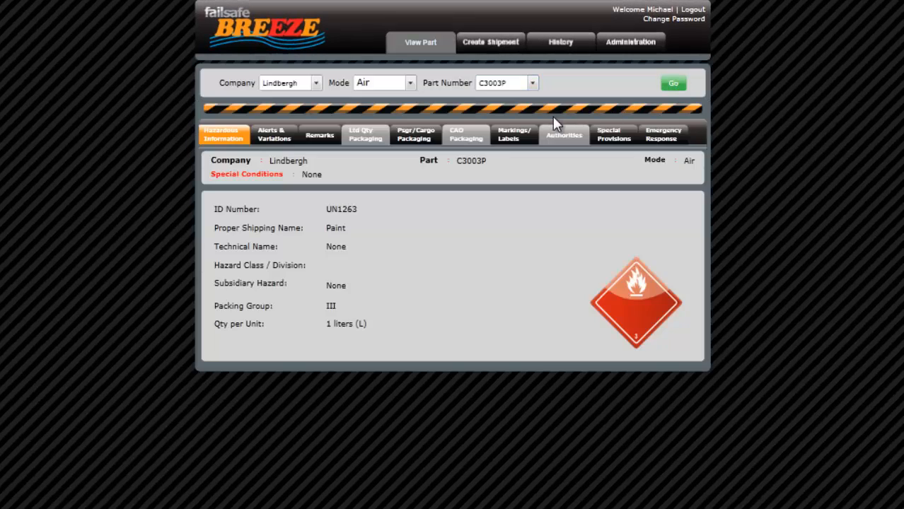
{"action": "left_click", "coordinate": [409, 141]}
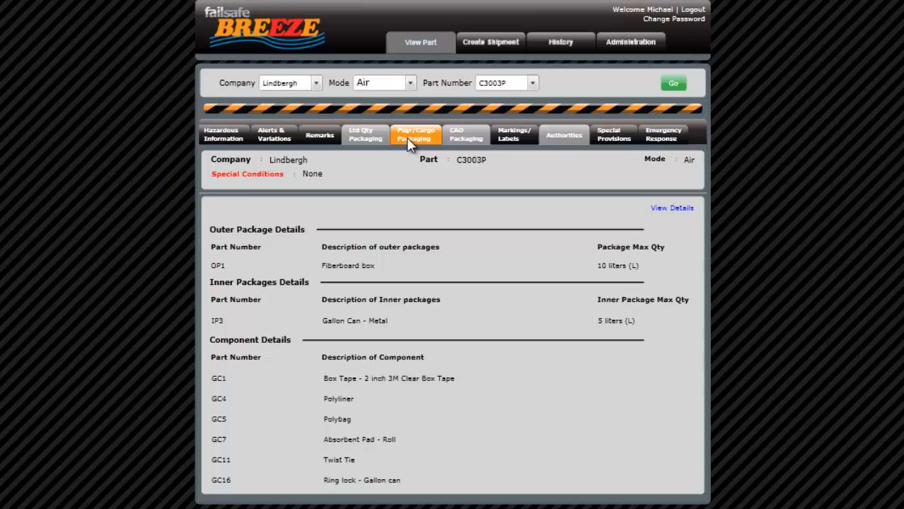
{"action": "left_click", "coordinate": [666, 210]}
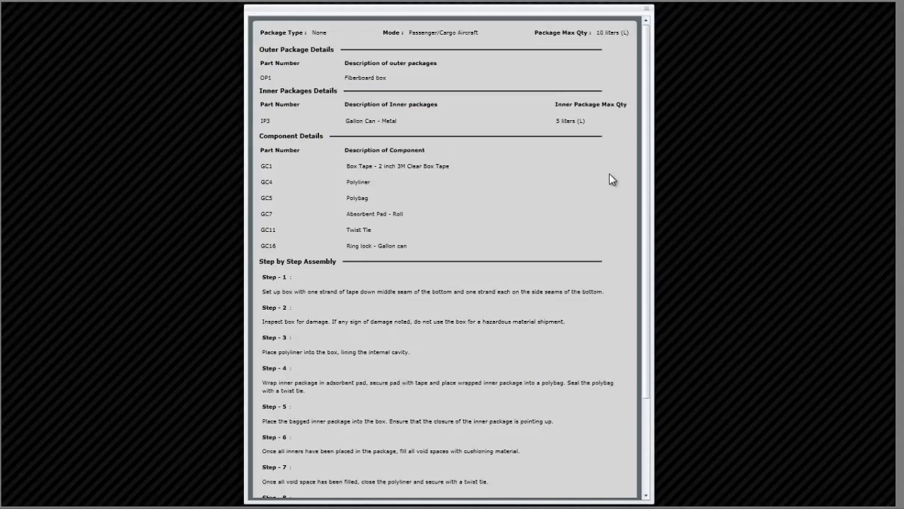
{"action": "left_click_drag", "start_coordinate": [651, 185], "coordinate": [646, 287]}
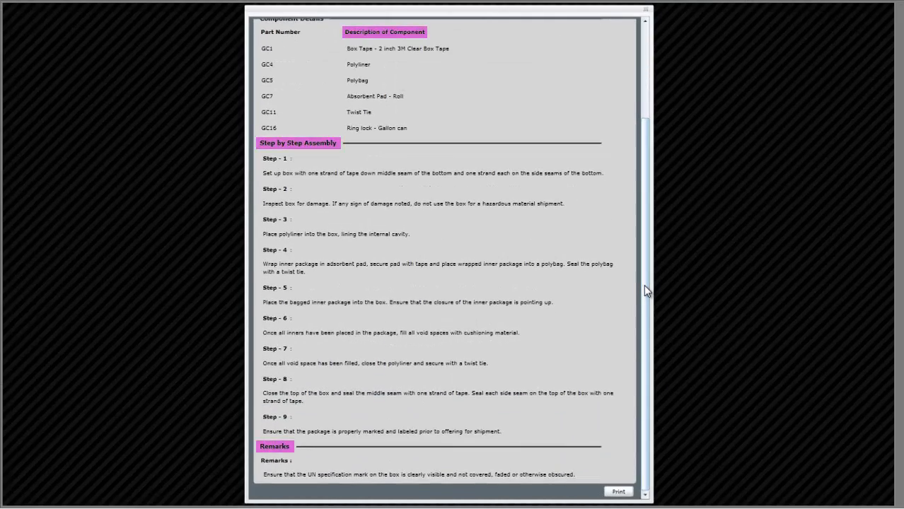